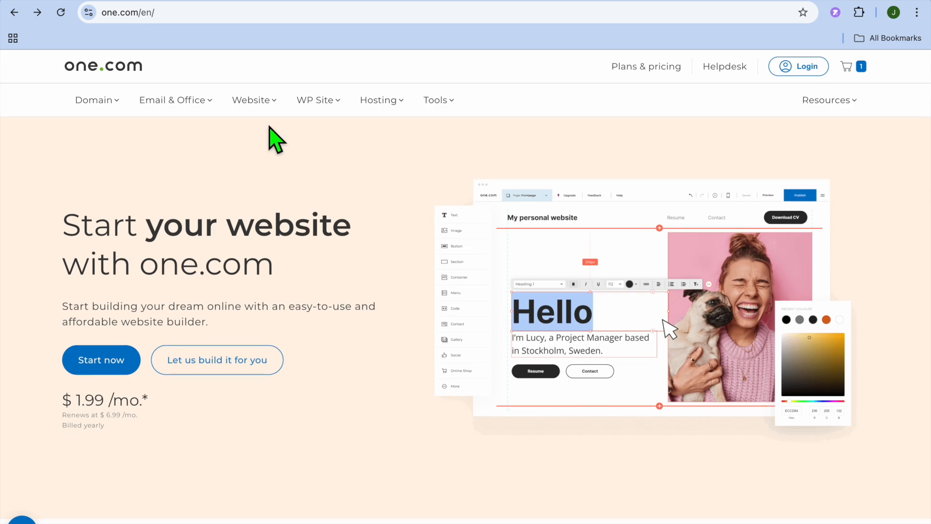
# - Start the Website Builder 14-day free trial, allowing only necessary cookies, and sign up with Google
pyautogui.click(263, 100)
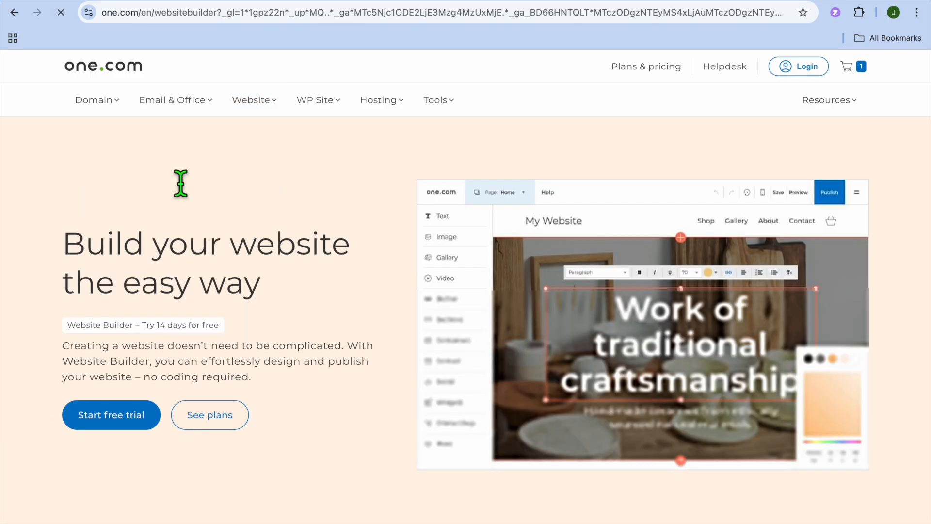
pyautogui.scroll(-5, 249, 213)
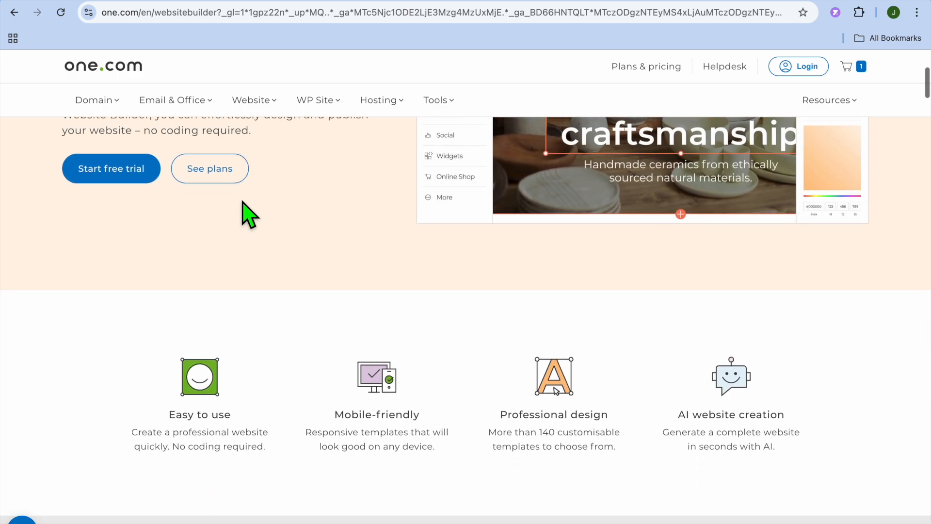
pyautogui.click(116, 179)
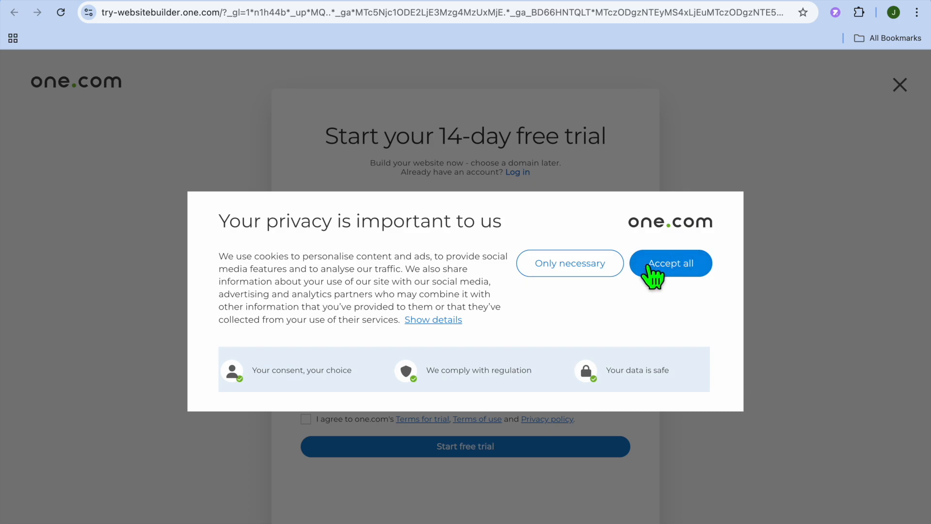
pyautogui.click(589, 261)
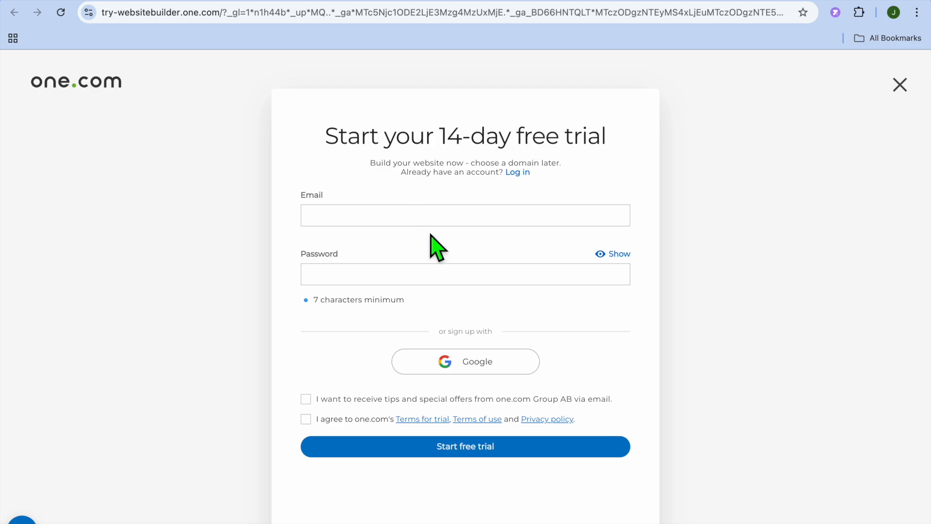
pyautogui.click(456, 364)
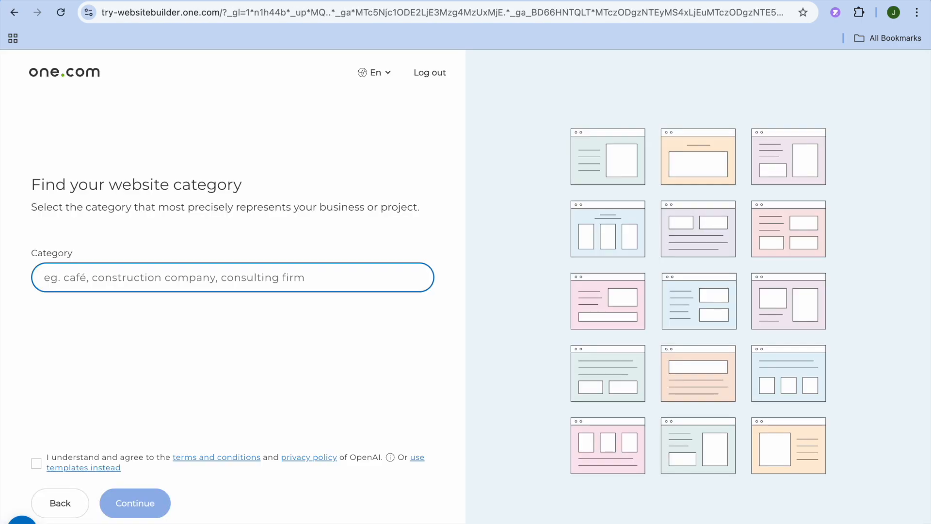
# - Set the website category to Portfolio and agree to the OpenAI terms and privacy policy
pyautogui.write('po')
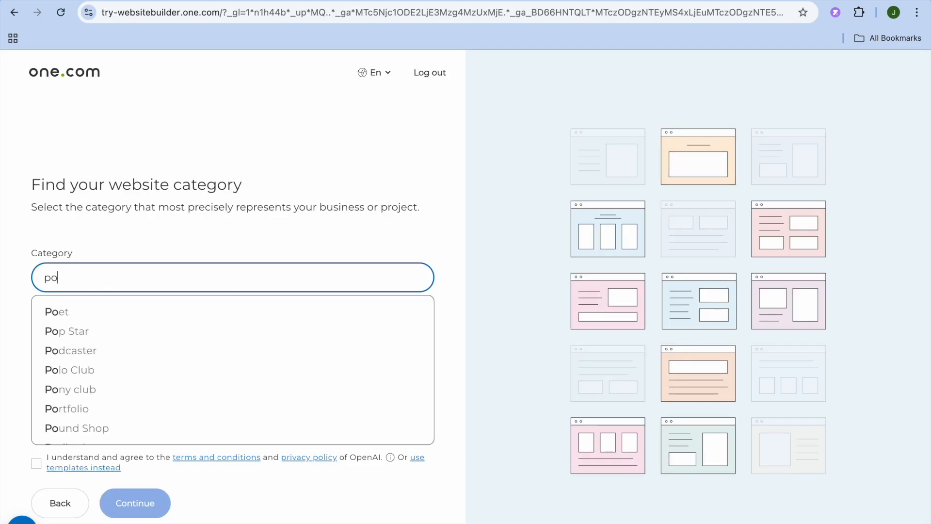
pyautogui.write('rt')
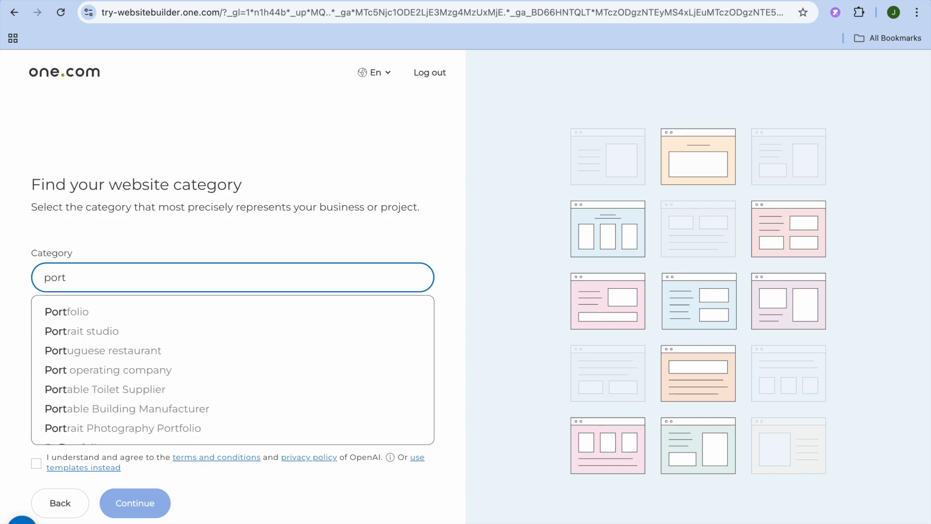
pyautogui.click(95, 311)
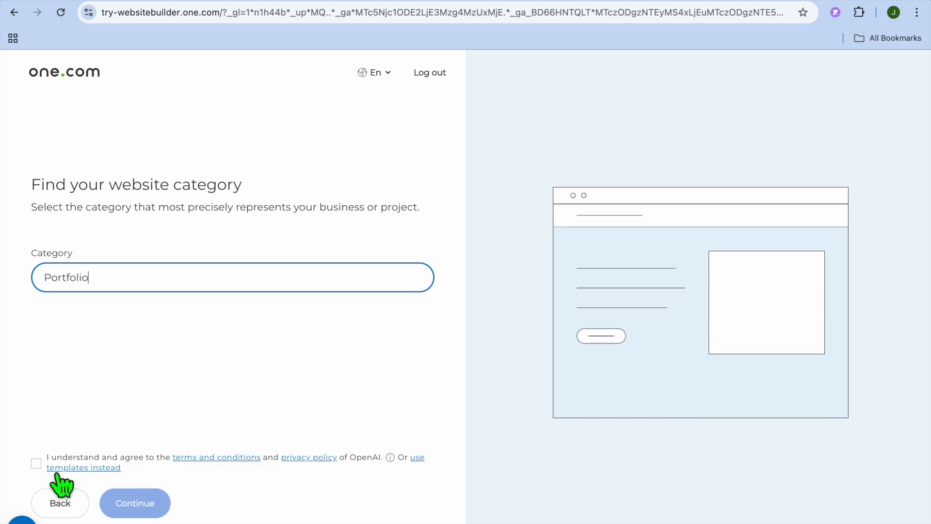
pyautogui.click(36, 463)
pyautogui.click(129, 505)
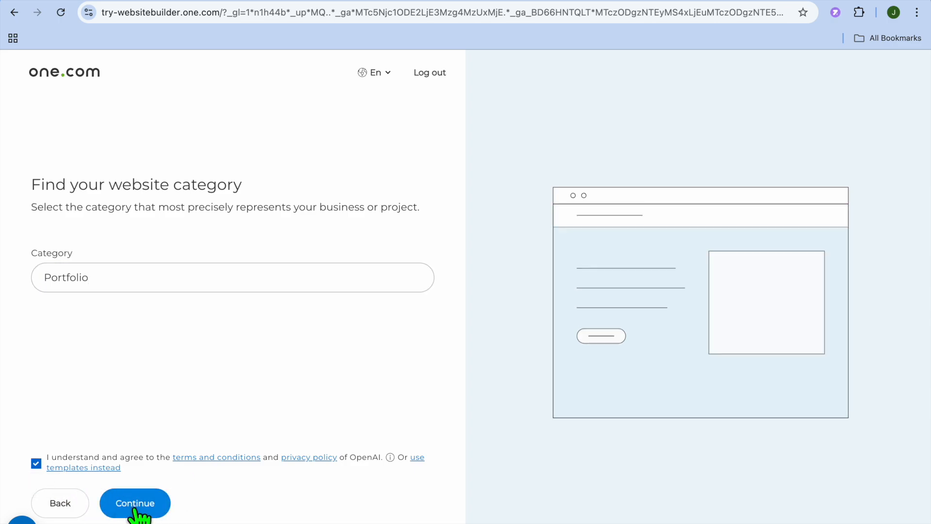
# - Name the website project "test" and continue with the setup
pyautogui.click(91, 350)
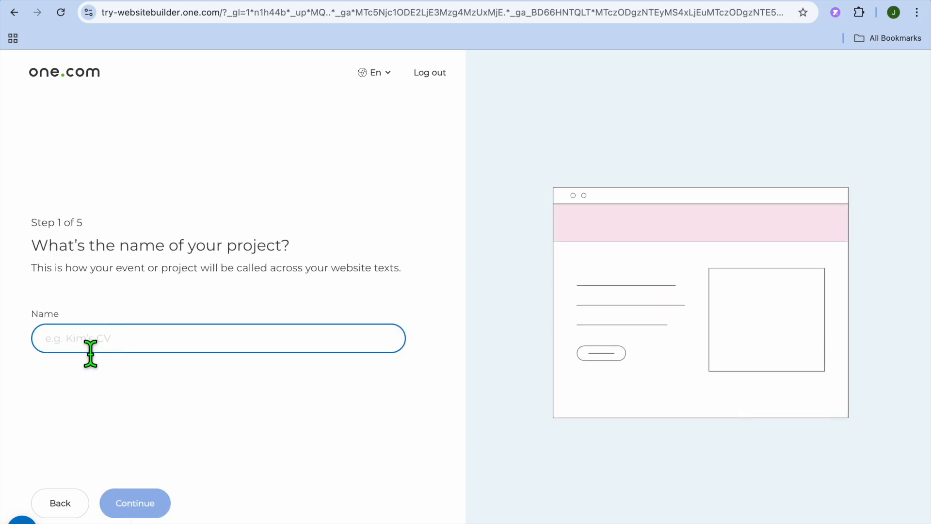
pyautogui.write('test')
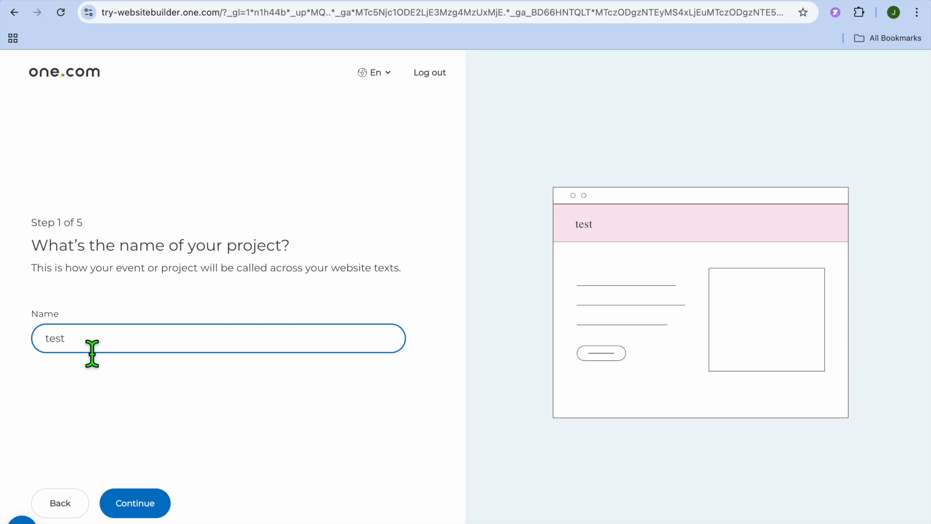
pyautogui.click(130, 505)
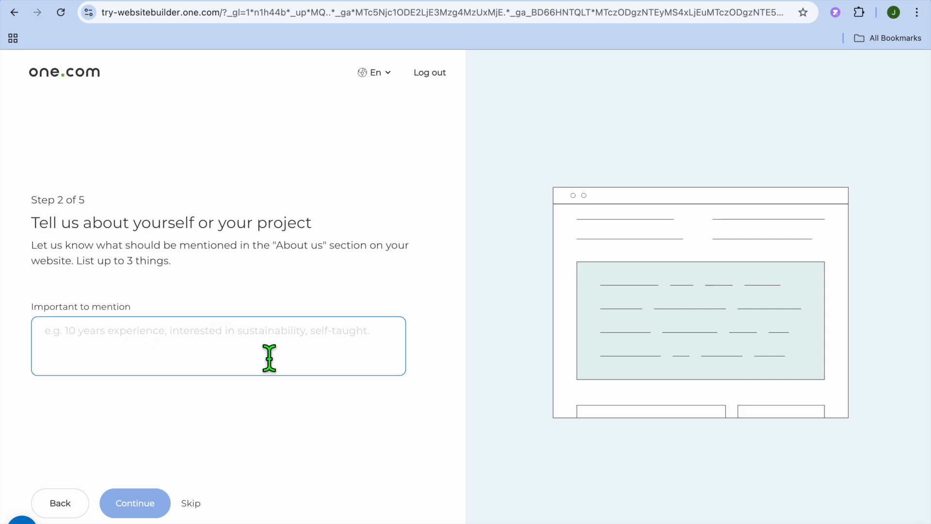
# - Skip the about and contact details, and have the website texts written with "I"
pyautogui.click(193, 503)
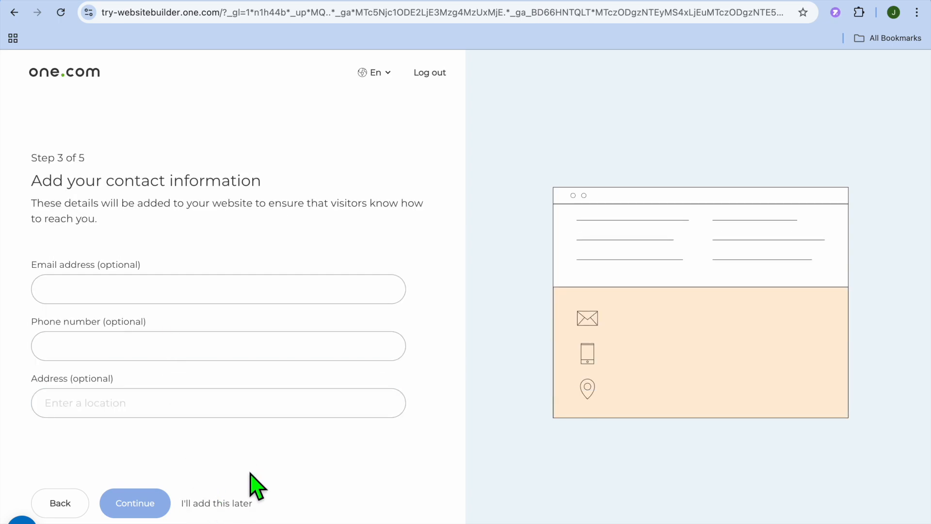
pyautogui.click(230, 506)
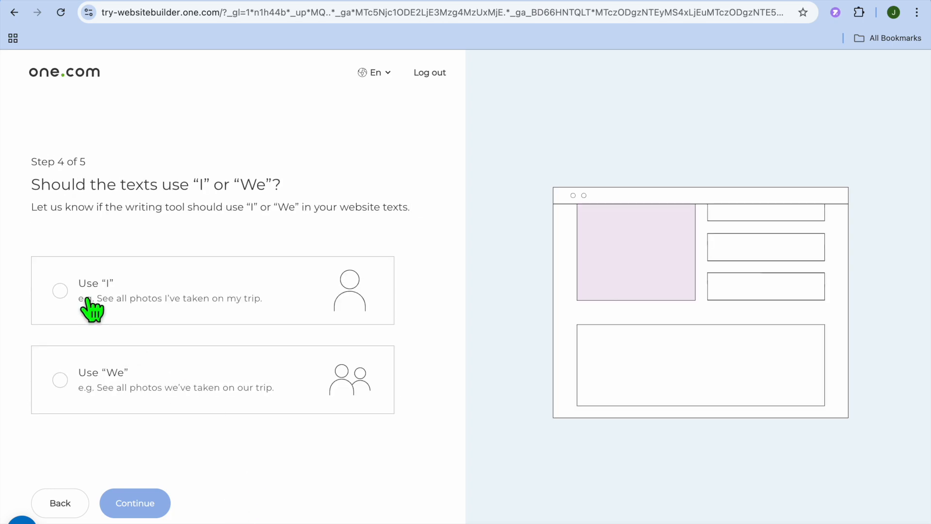
pyautogui.click(60, 292)
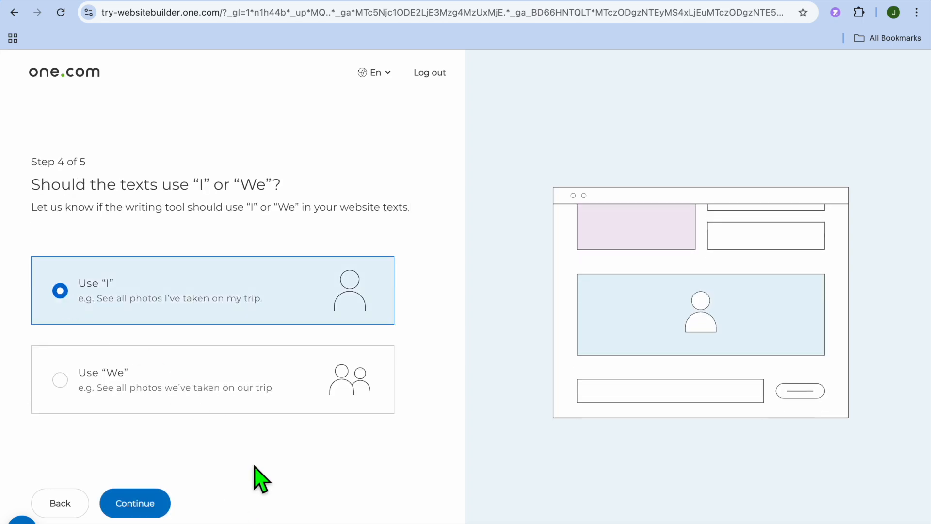
pyautogui.click(140, 503)
pyautogui.click(139, 501)
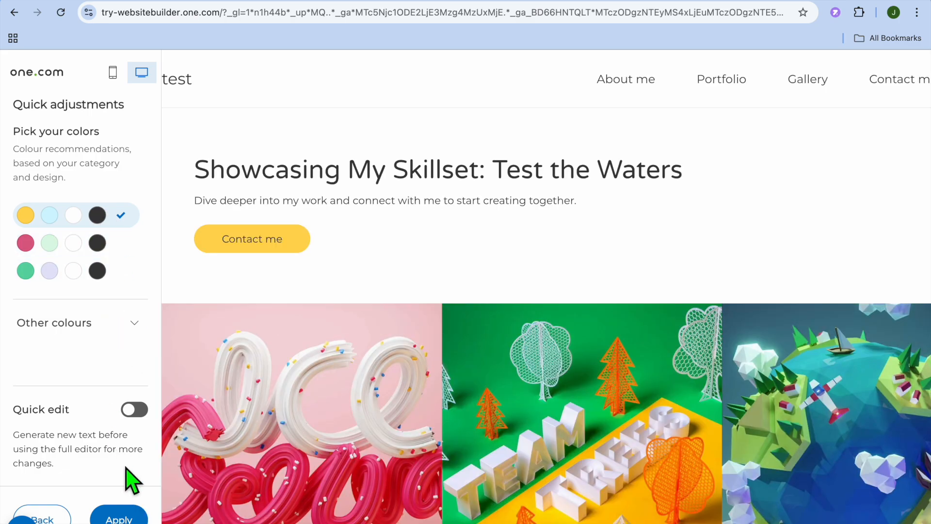
# - Apply the generated design with its preselected colours, and dismiss the welcome tour and the online shop promotion
pyautogui.click(127, 518)
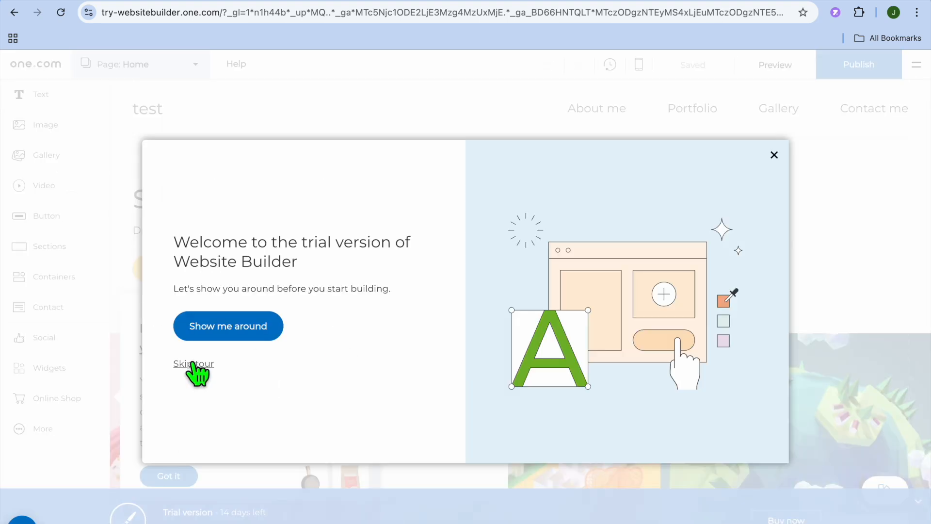
pyautogui.click(193, 364)
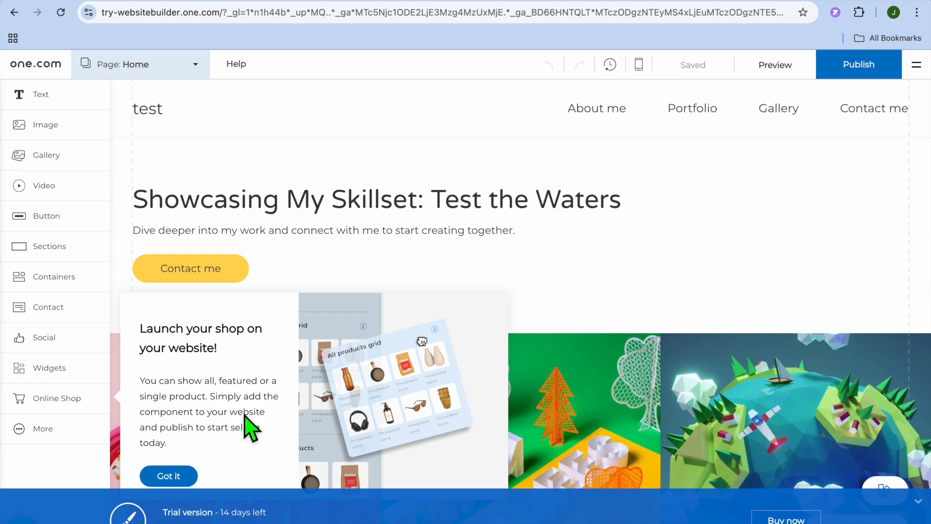
pyautogui.click(175, 477)
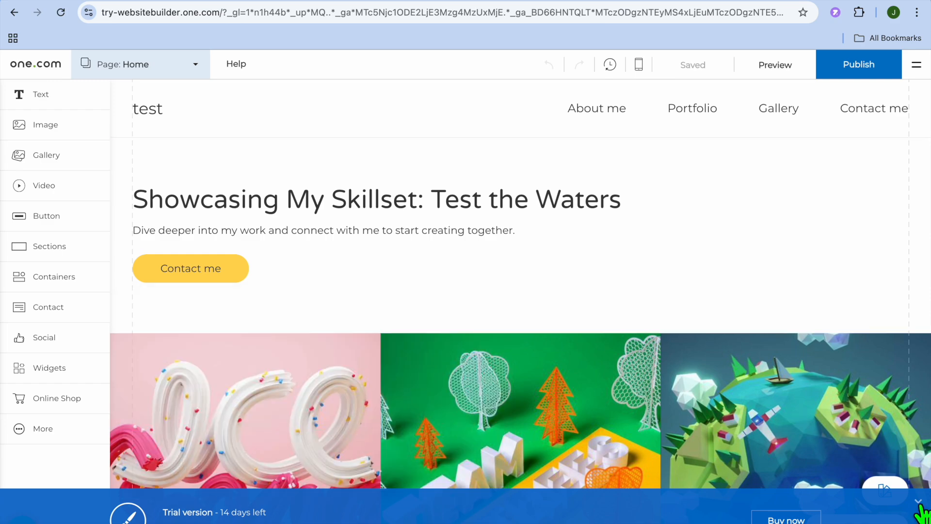
# - Shift the home page's main heading slightly right and up, and try removing the final "s" from "Waters" in its text
pyautogui.click(543, 201)
pyautogui.click(542, 203)
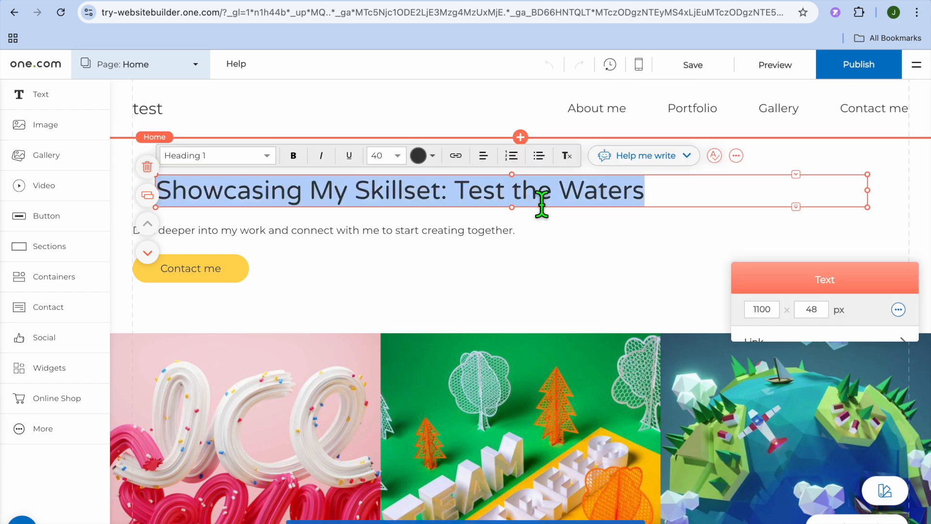
pyautogui.click(611, 202)
pyautogui.moveTo(654, 201); pyautogui.dragTo(638, 199)
pyautogui.press('BackSpace')
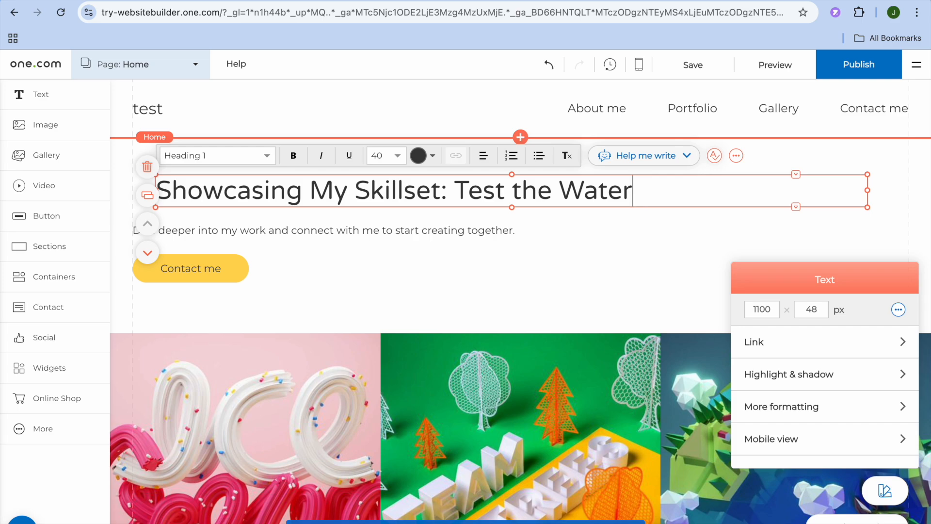
pyautogui.click(645, 270)
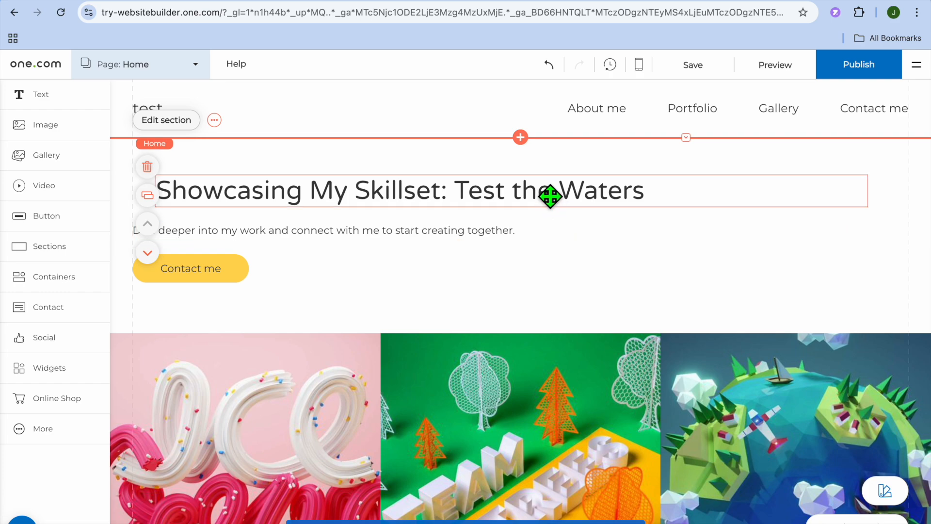
# - Browse the welcome and about section templates available for insertion above the home page's main heading
pyautogui.click(520, 138)
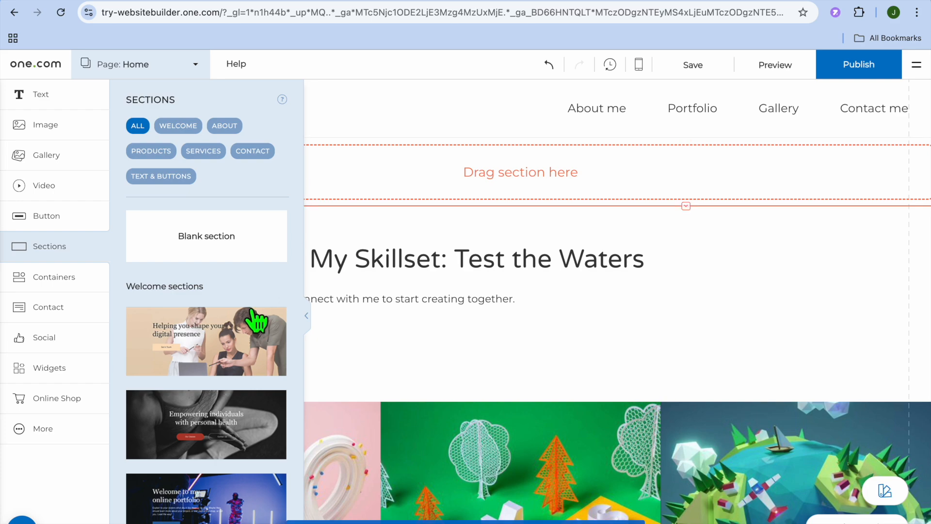
pyautogui.scroll(-3, 252, 321)
pyautogui.scroll(-8, 254, 324)
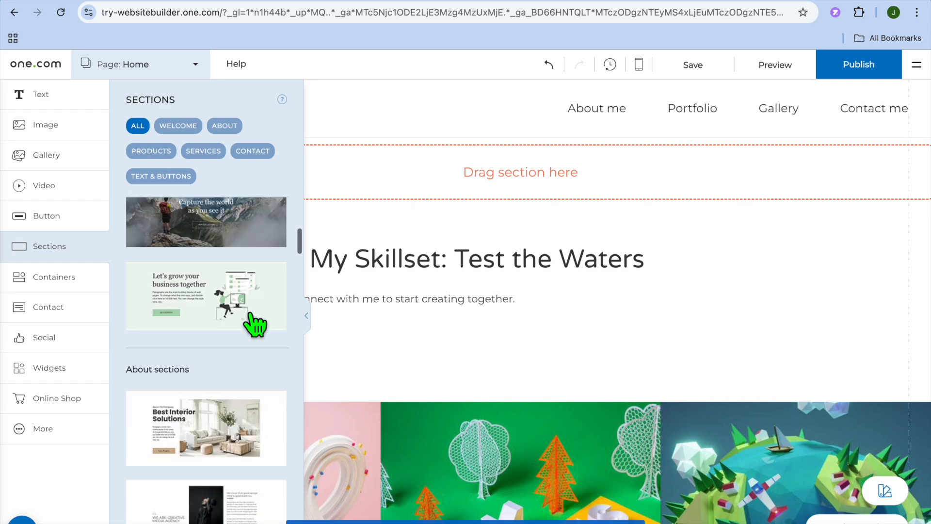
pyautogui.scroll(-2, 255, 324)
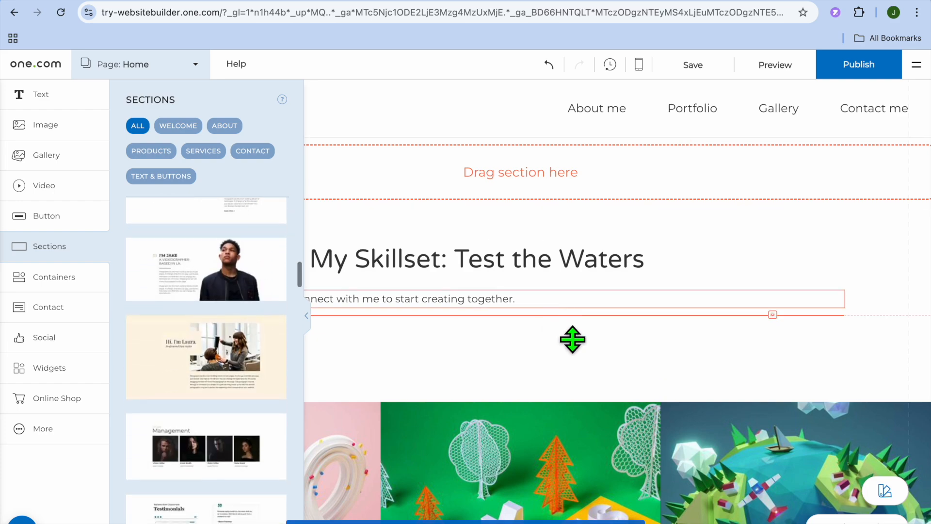
pyautogui.click(577, 373)
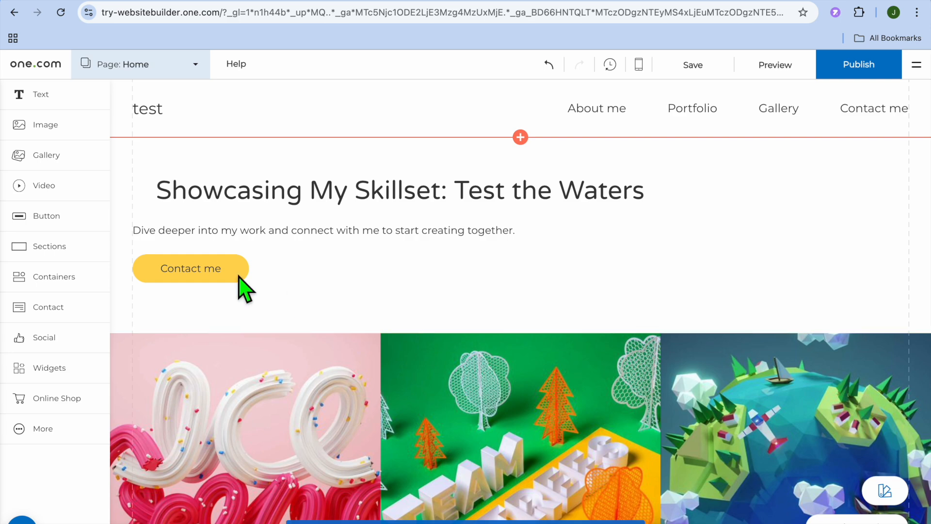
# - Examine the "Contact me" button's arrange and copy options and its text, link, style and font size settings
pyautogui.click(199, 281)
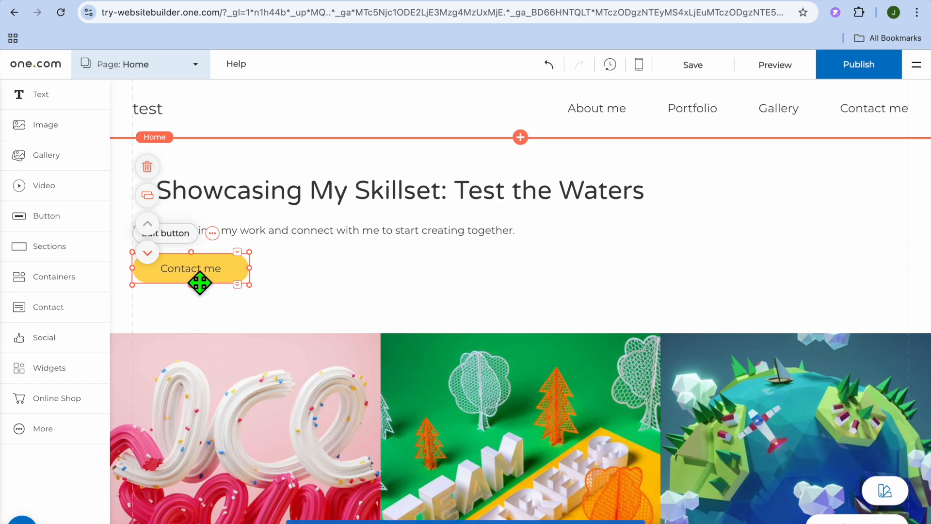
pyautogui.click(213, 234)
pyautogui.moveTo(249, 257)
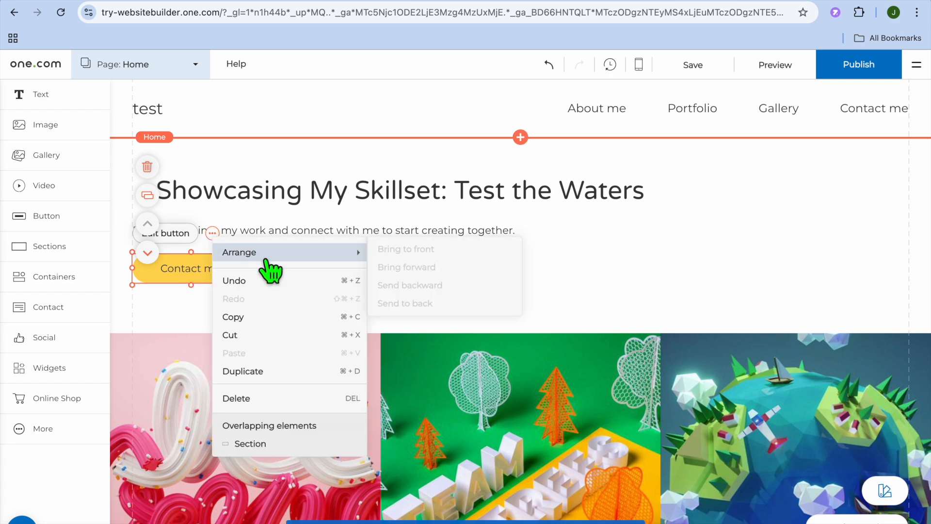
pyautogui.click(172, 323)
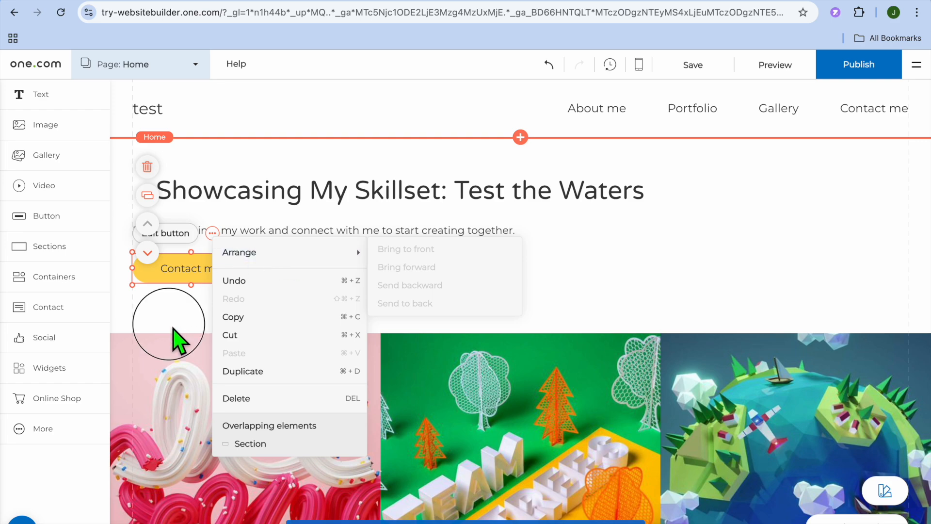
pyautogui.doubleClick(194, 280)
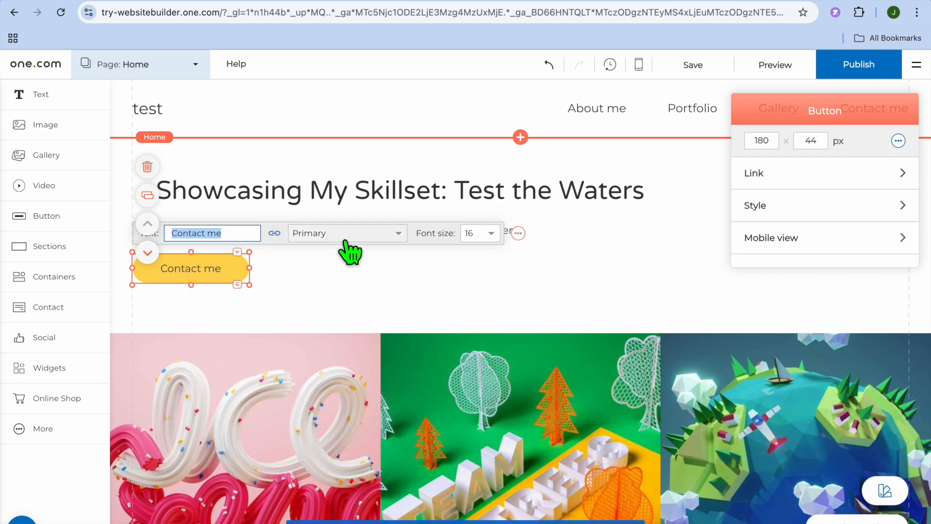
pyautogui.click(409, 301)
# - Look over the sorting and editing options for the images in the home page gallery, leaving them as they are
pyautogui.scroll(-5, 409, 310)
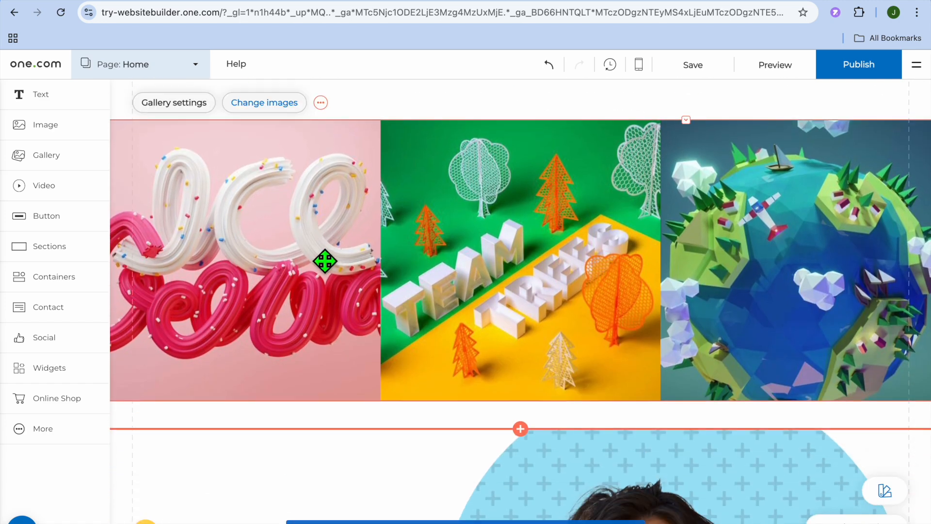
pyautogui.click(285, 109)
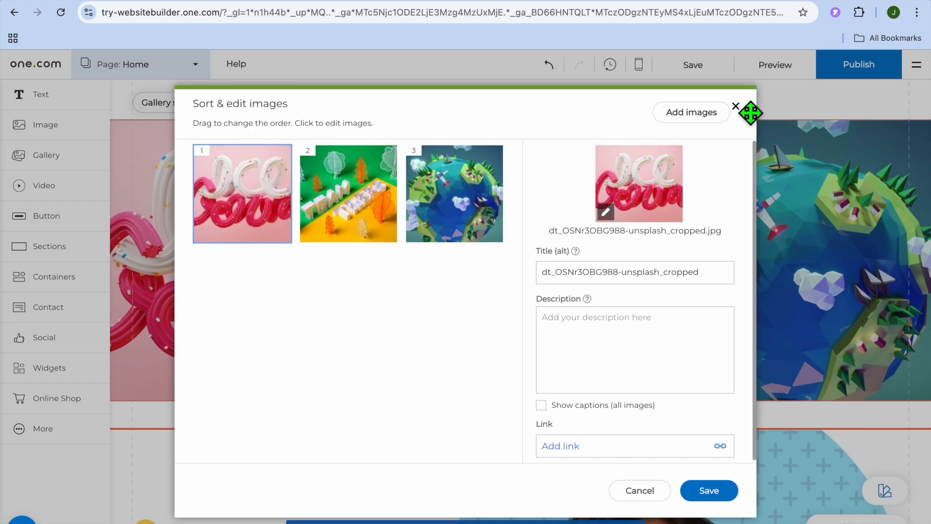
pyautogui.click(735, 106)
# - Look over the section below the gallery and display the available social elements
pyautogui.scroll(-3, 543, 247)
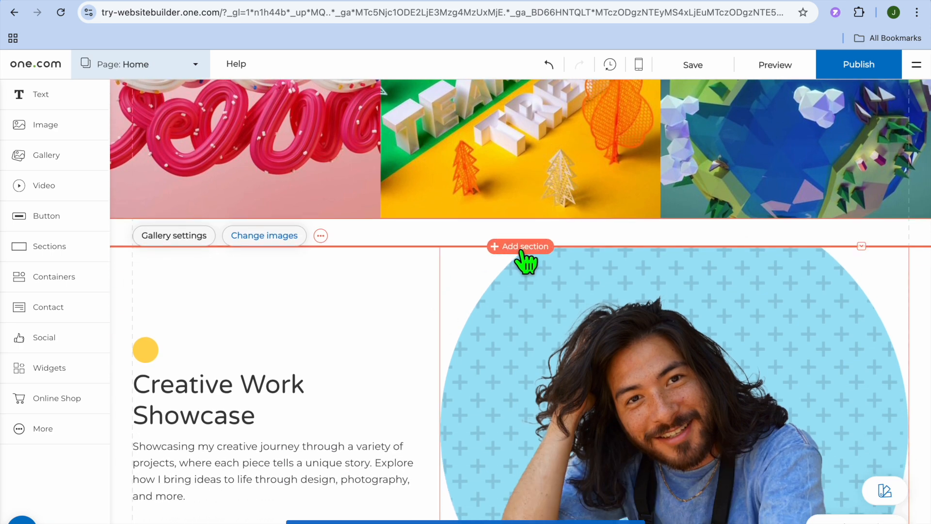
pyautogui.scroll(5, 272, 286)
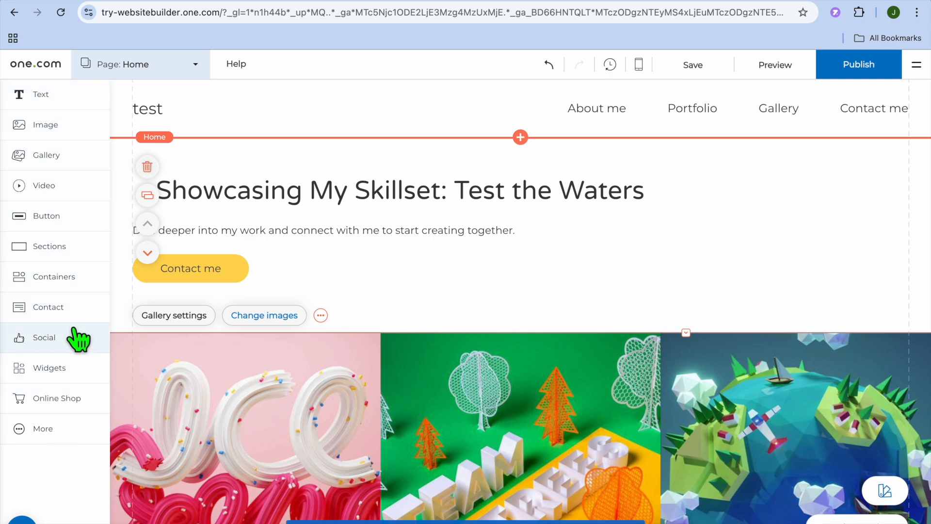
pyautogui.click(43, 345)
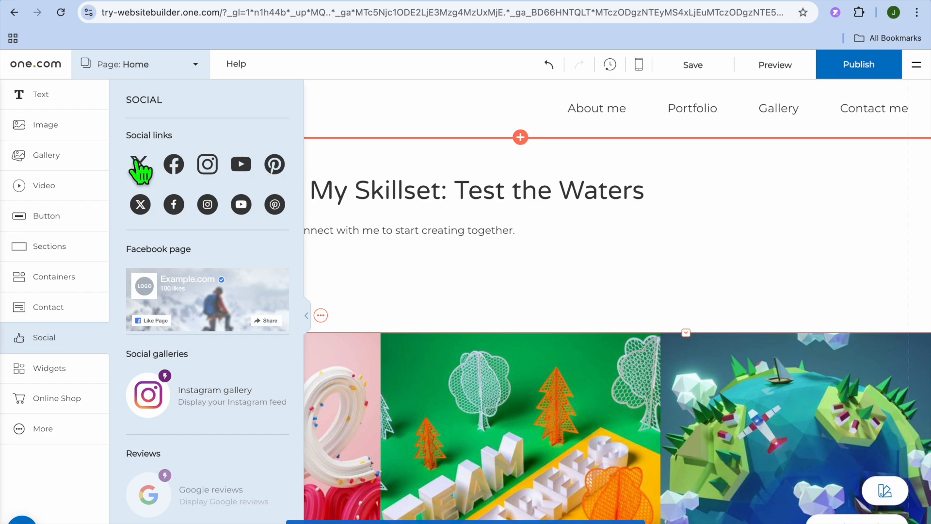
# - Add Facebook, X and Instagram social icons beside the "Contact me" button and check their link settings
pyautogui.moveTo(141, 167); pyautogui.dragTo(328, 270)
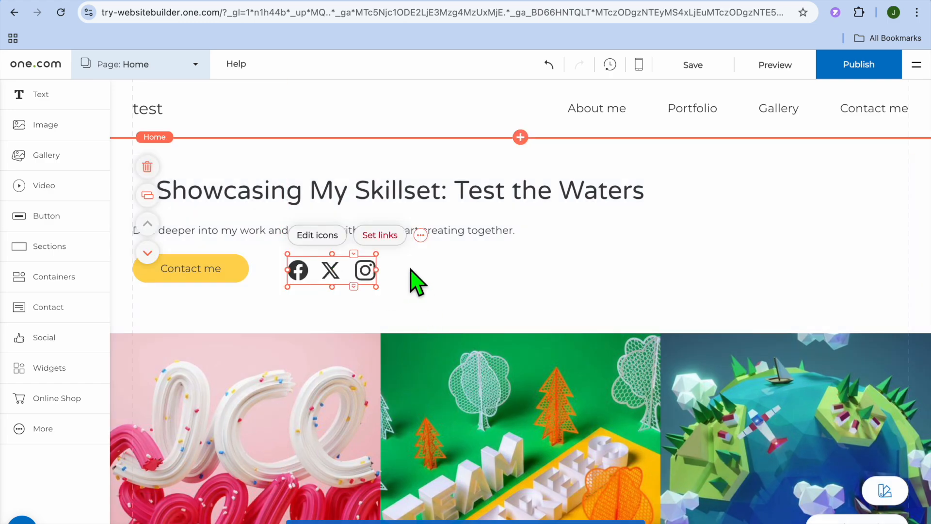
pyautogui.click(378, 236)
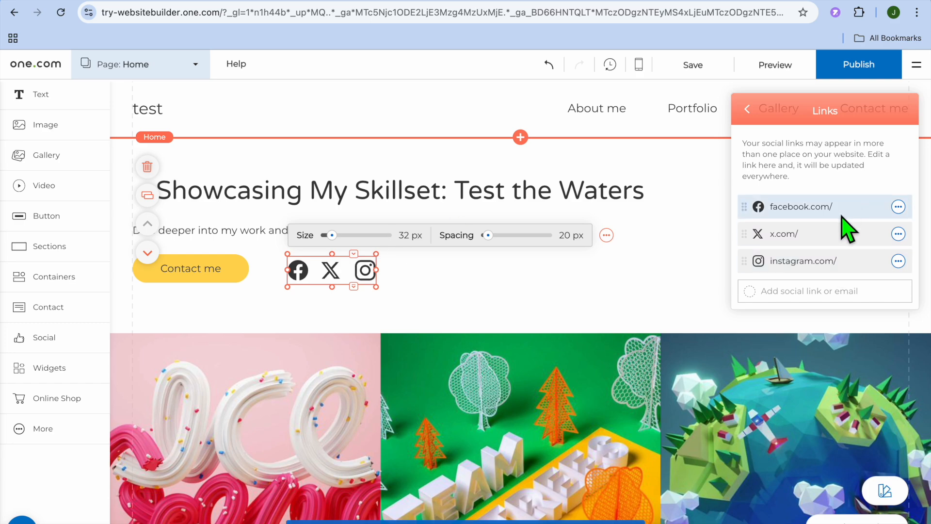
pyautogui.click(638, 269)
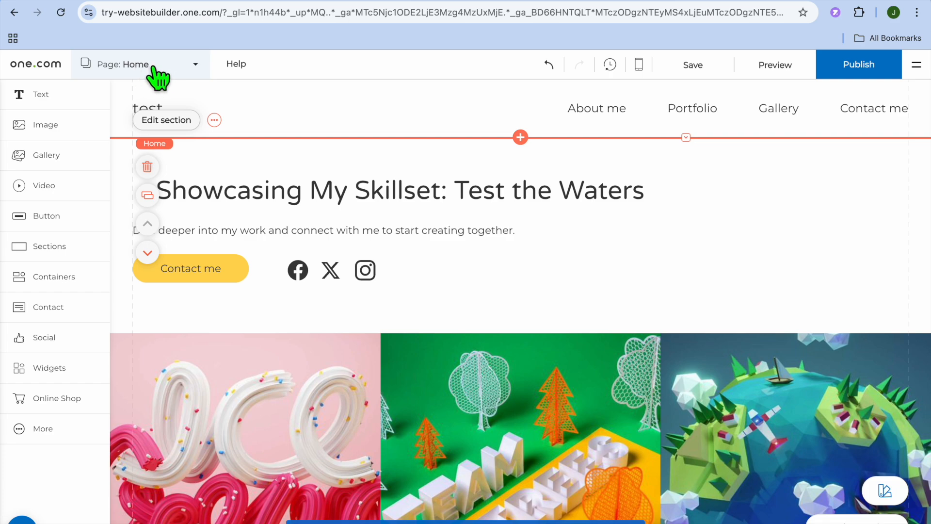
# - Browse the templates available for a new page, from landing pages to events, without adding one
pyautogui.click(182, 75)
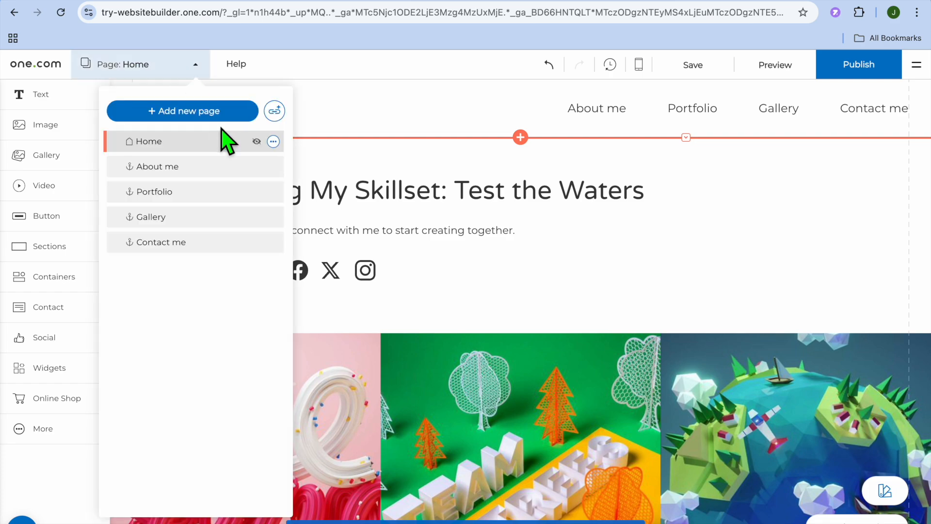
pyautogui.click(199, 114)
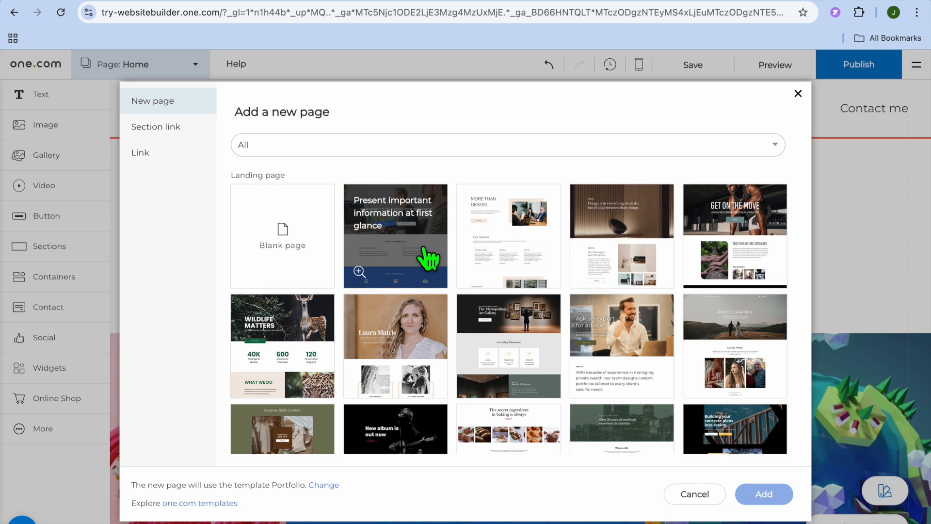
pyautogui.scroll(-10, 522, 242)
pyautogui.scroll(-15, 522, 241)
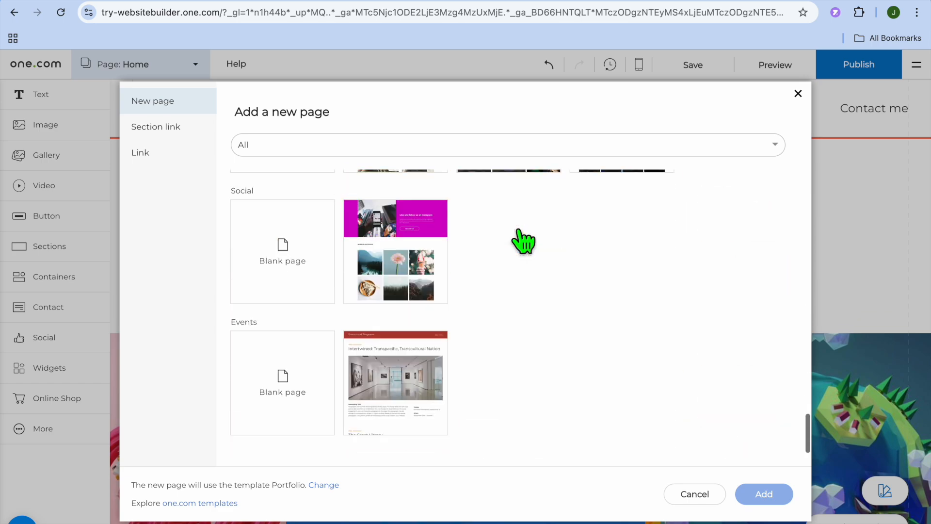
pyautogui.click(691, 495)
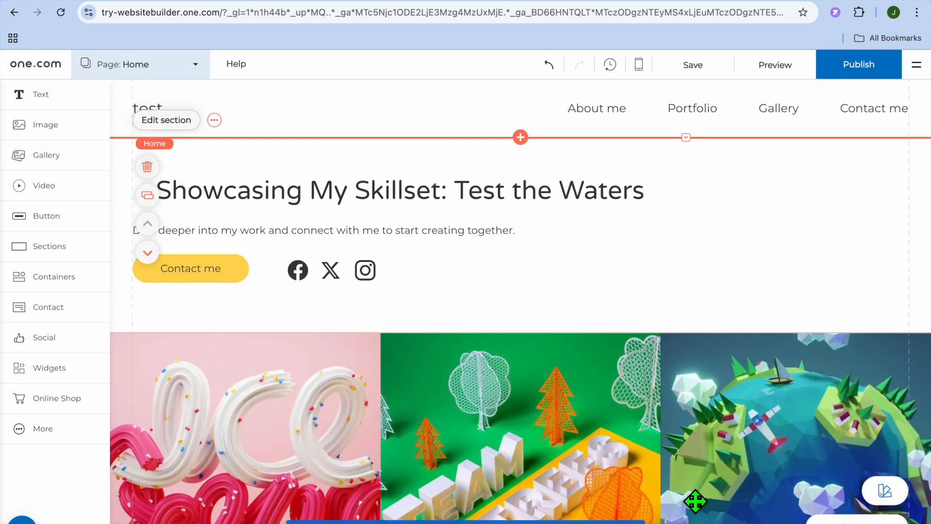
# - Examine the site's page list, the options for the "Contact me" menu link, and the site-menu link option
pyautogui.click(194, 64)
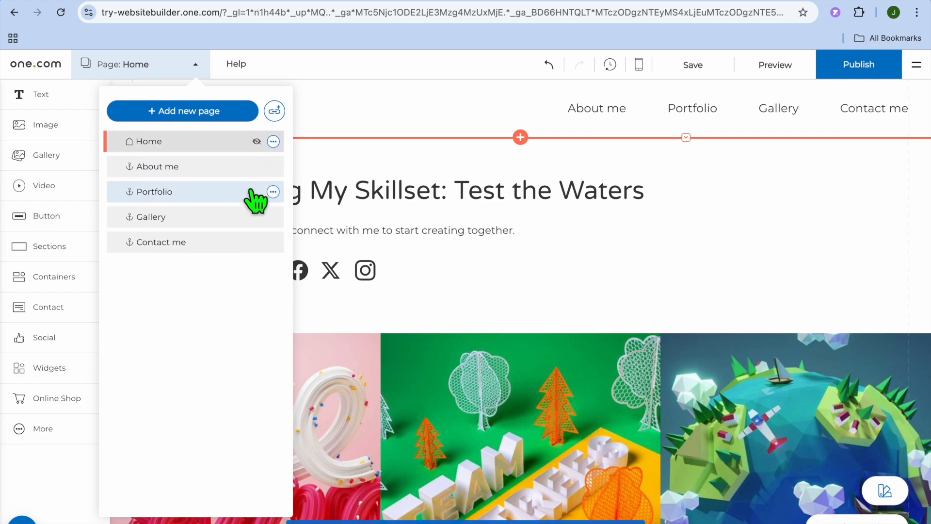
pyautogui.click(273, 242)
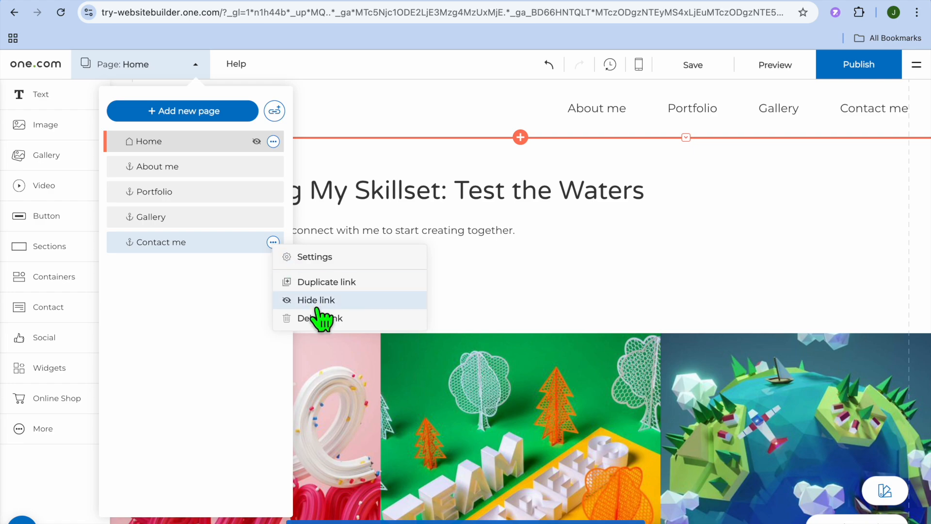
pyautogui.click(478, 311)
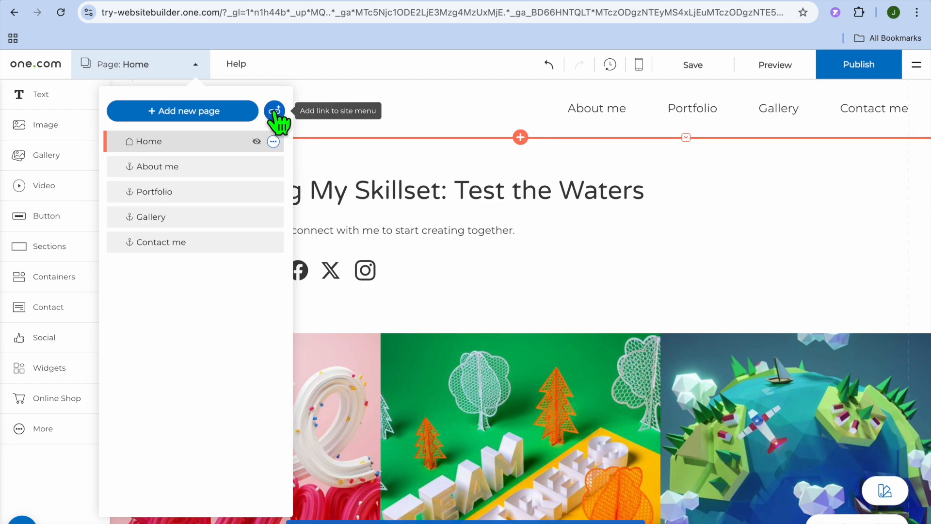
pyautogui.click(446, 313)
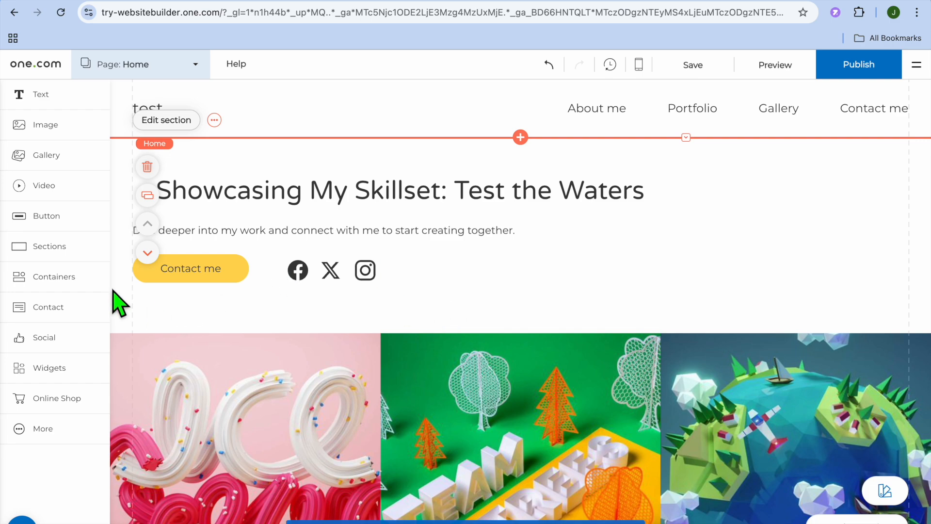
# - Browse the available container elements, contact elements and contact block designs
pyautogui.click(51, 279)
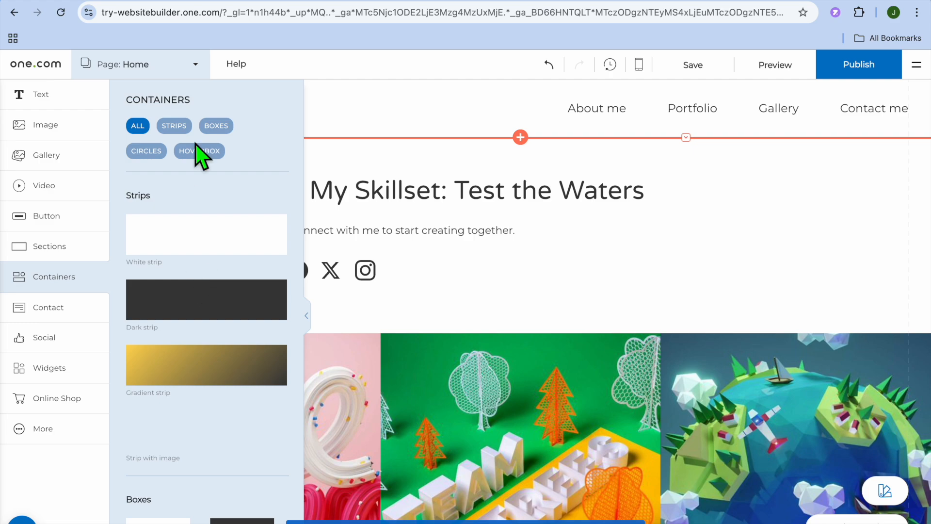
pyautogui.click(43, 311)
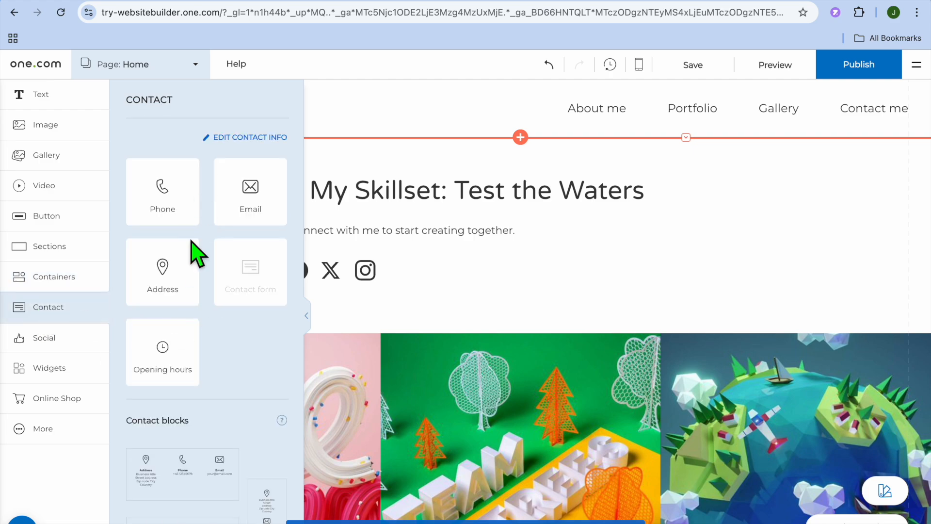
pyautogui.scroll(-7, 165, 348)
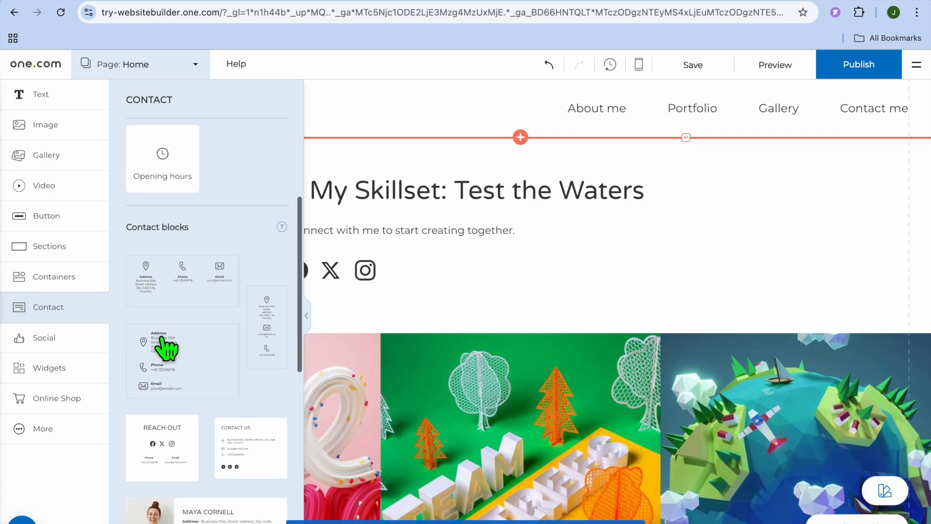
pyautogui.scroll(-4, 165, 349)
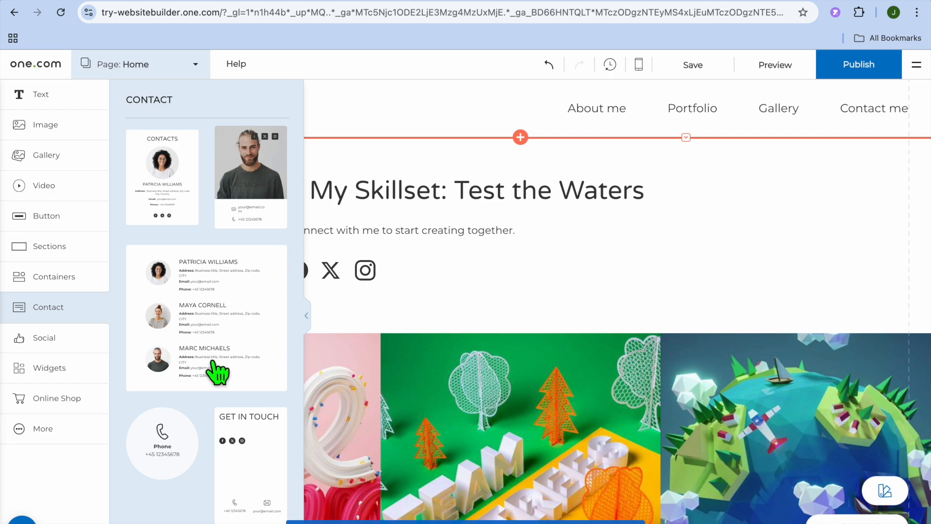
pyautogui.scroll(5, 154, 268)
pyautogui.scroll(3, 156, 268)
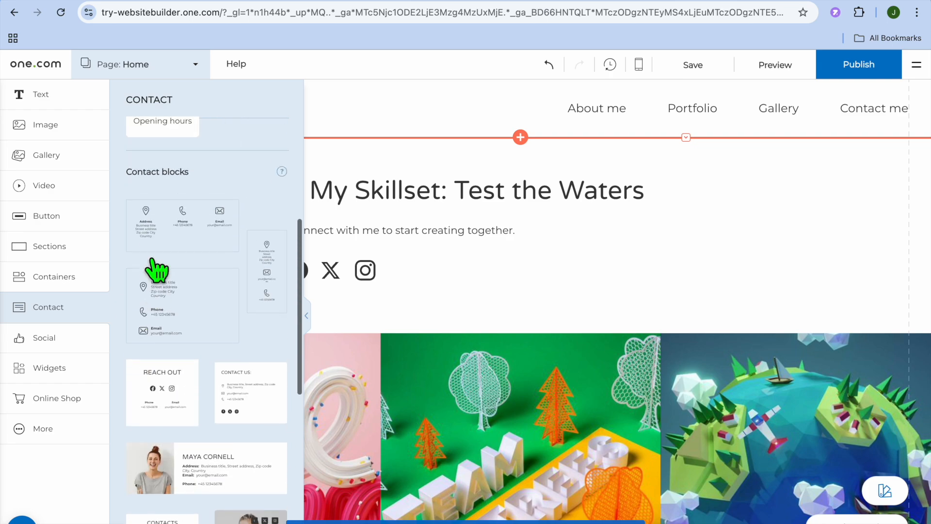
# - Look through the available widgets and the online shop's product elements without inserting any
pyautogui.click(50, 371)
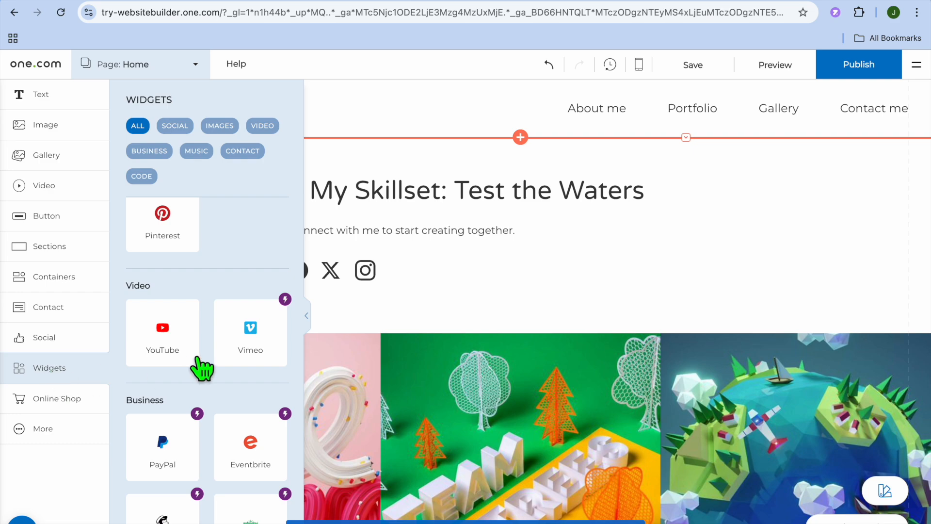
pyautogui.scroll(-5, 199, 367)
pyautogui.scroll(-2, 202, 368)
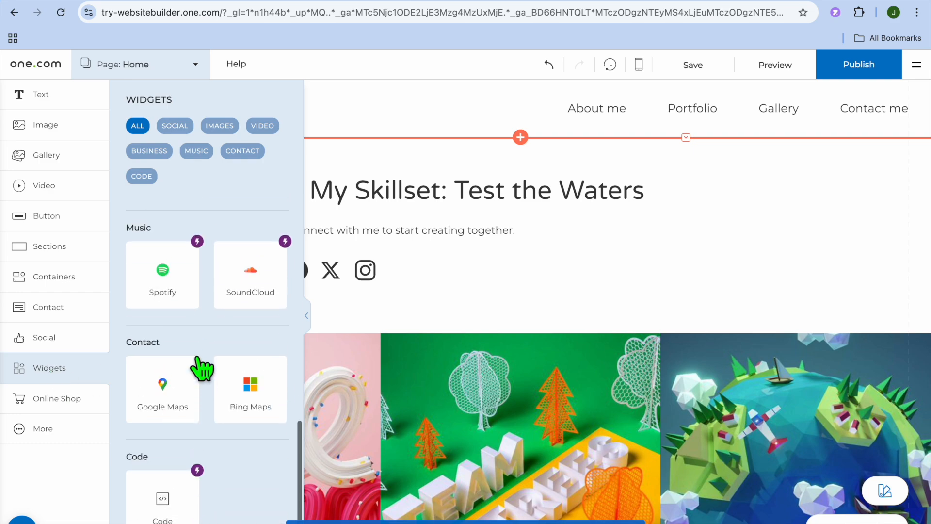
pyautogui.scroll(7, 201, 369)
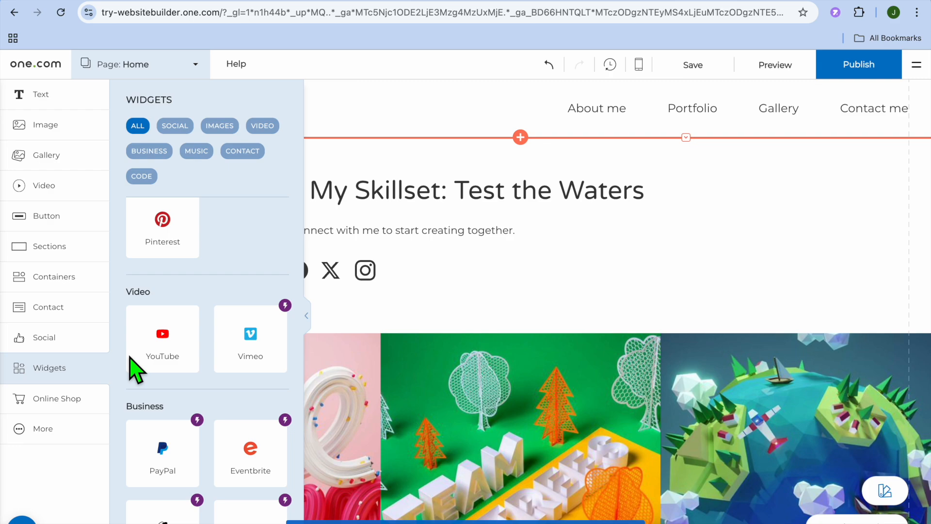
pyautogui.click(63, 398)
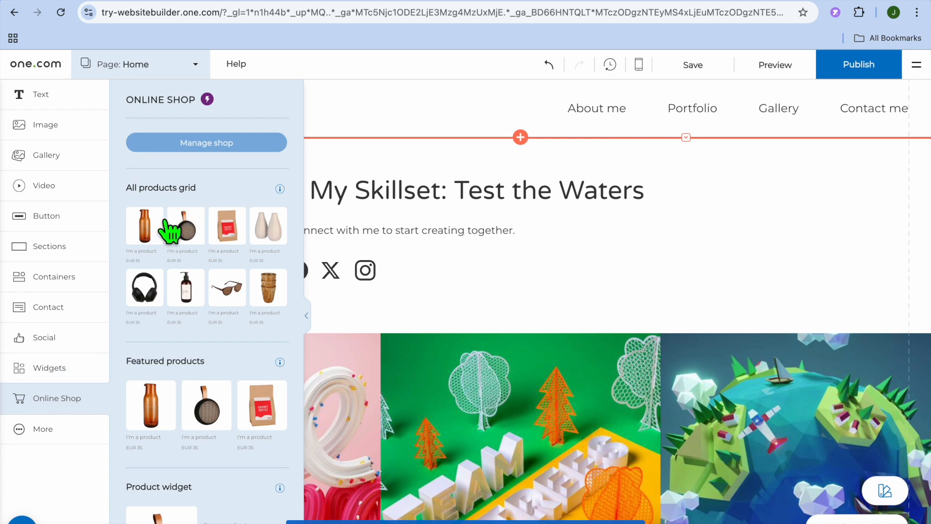
pyautogui.moveTo(210, 138)
pyautogui.click(540, 309)
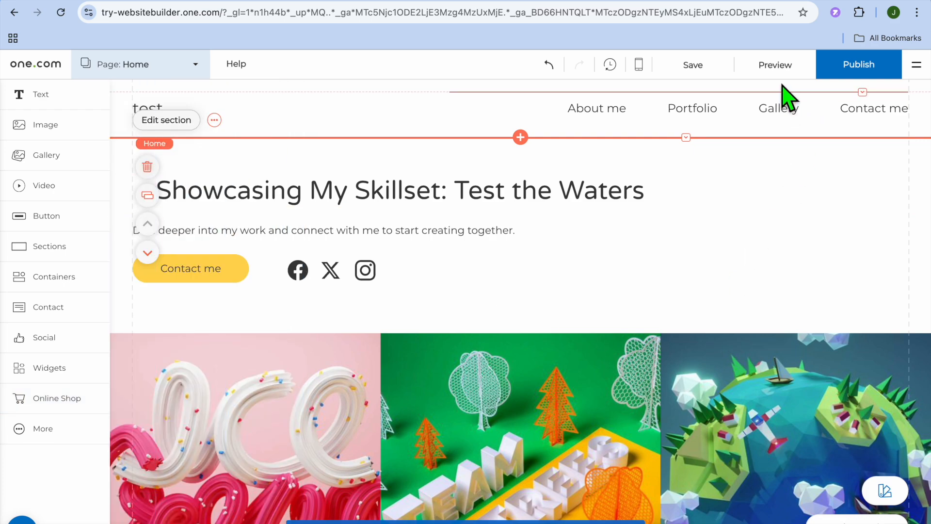
# - Preview the website in desktop view from top to bottom and return to the editor
pyautogui.click(776, 66)
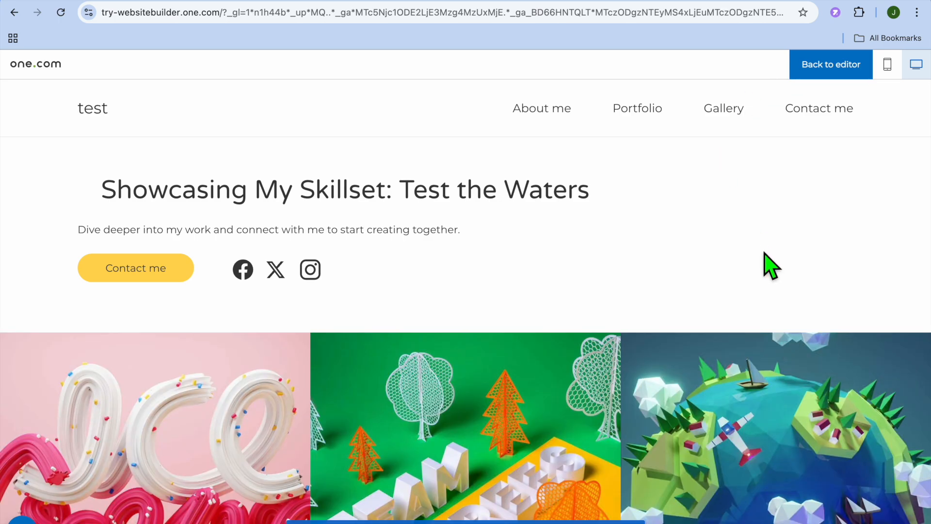
pyautogui.scroll(-10, 769, 257)
pyautogui.scroll(-10, 764, 254)
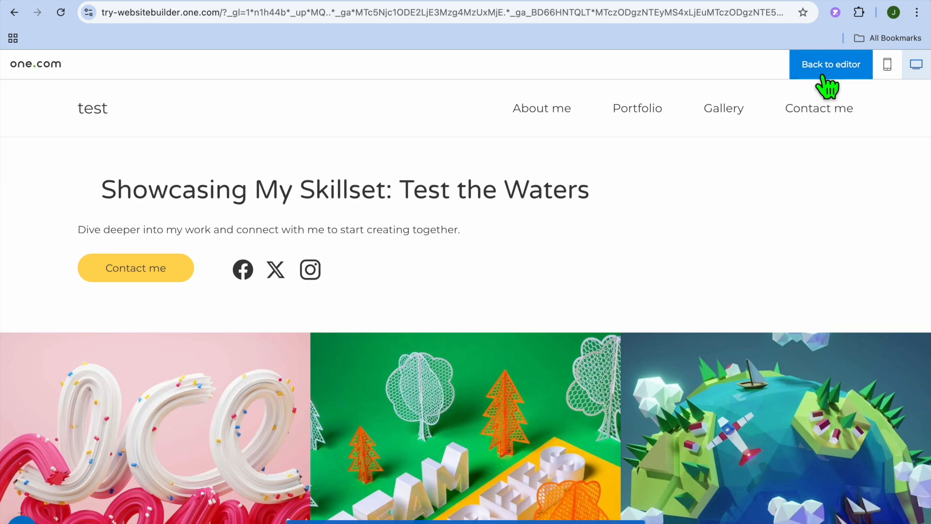
pyautogui.click(827, 80)
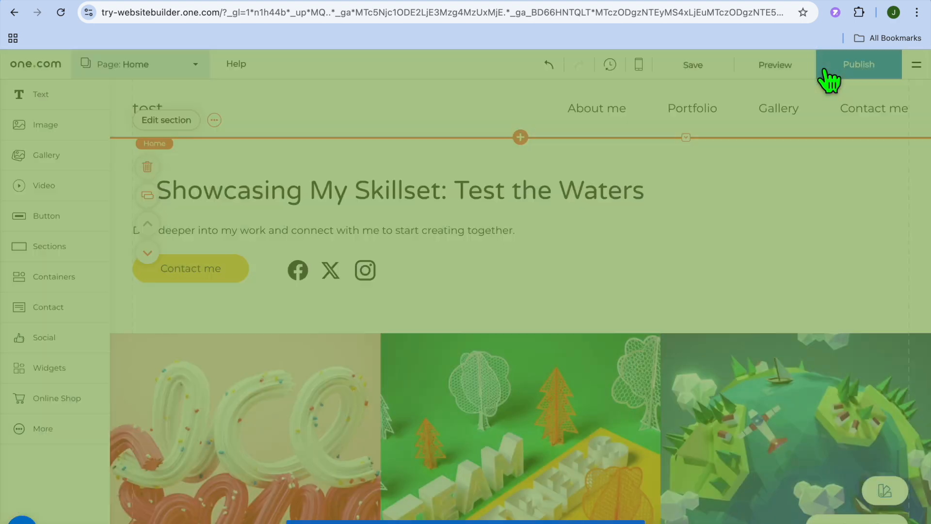
# - Start the upgrade needed to publish the website and look over the domain choices and Beginner hosting plan in the cart
pyautogui.click(861, 66)
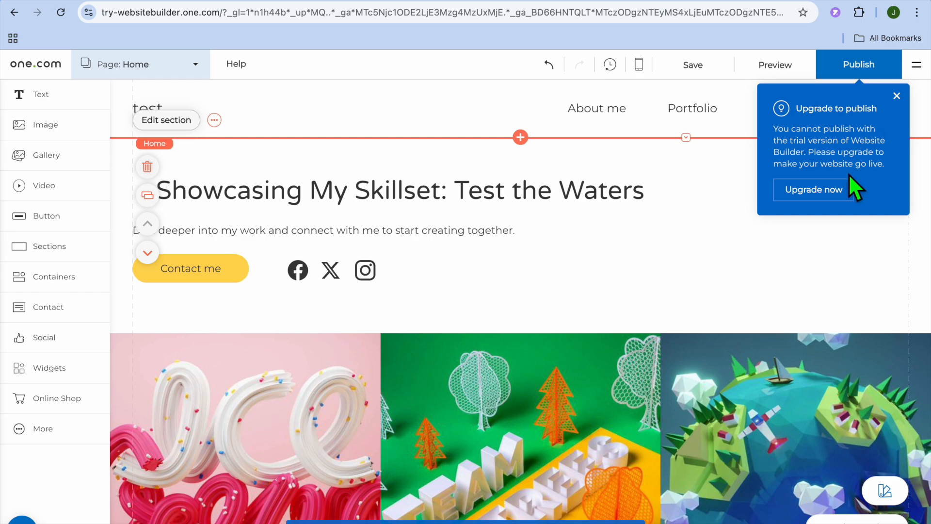
pyautogui.click(829, 206)
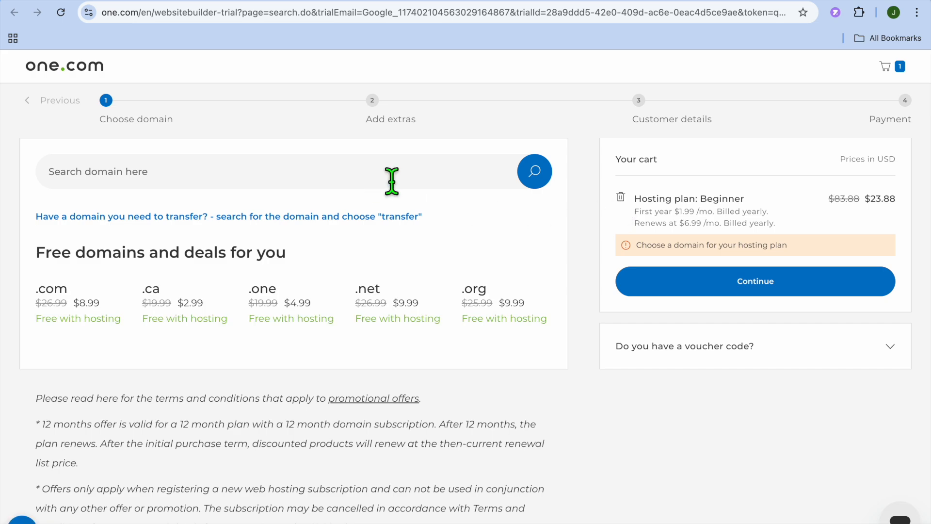
pyautogui.click(366, 178)
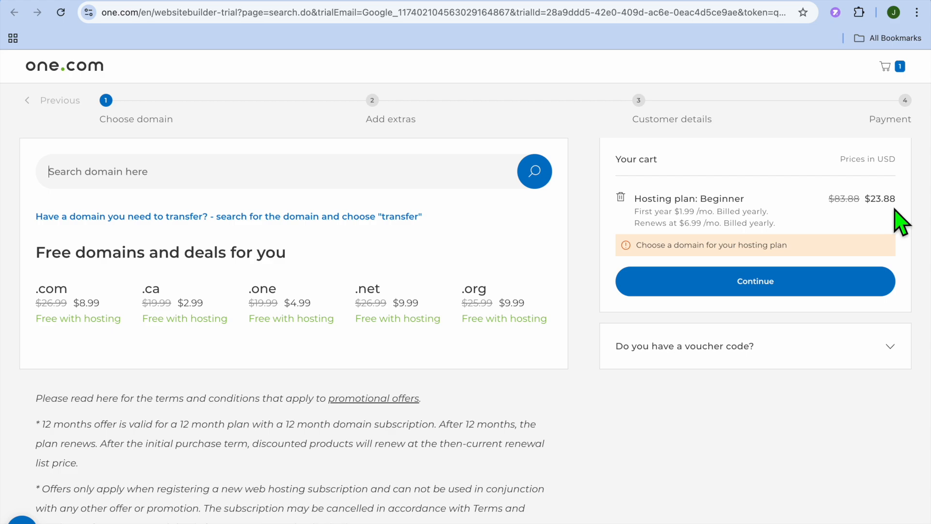
pyautogui.scroll(-7, 669, 441)
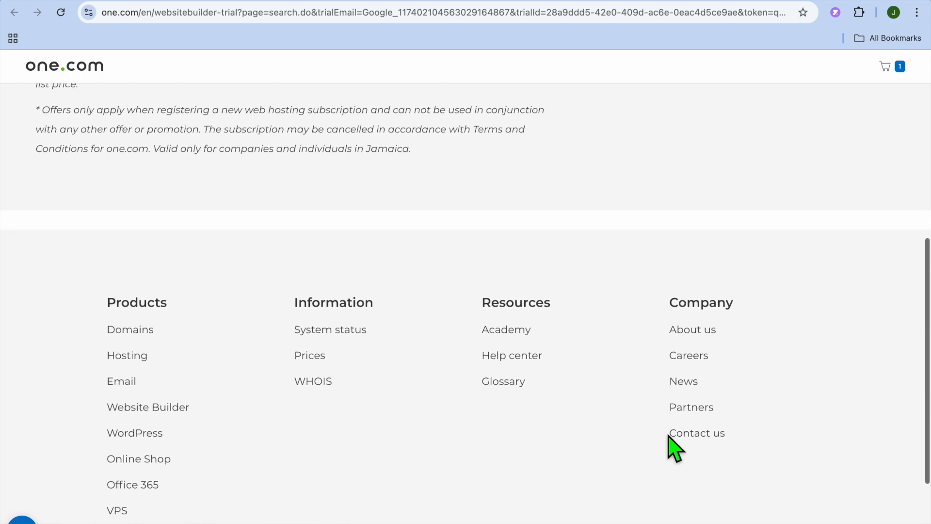
pyautogui.scroll(7, 669, 436)
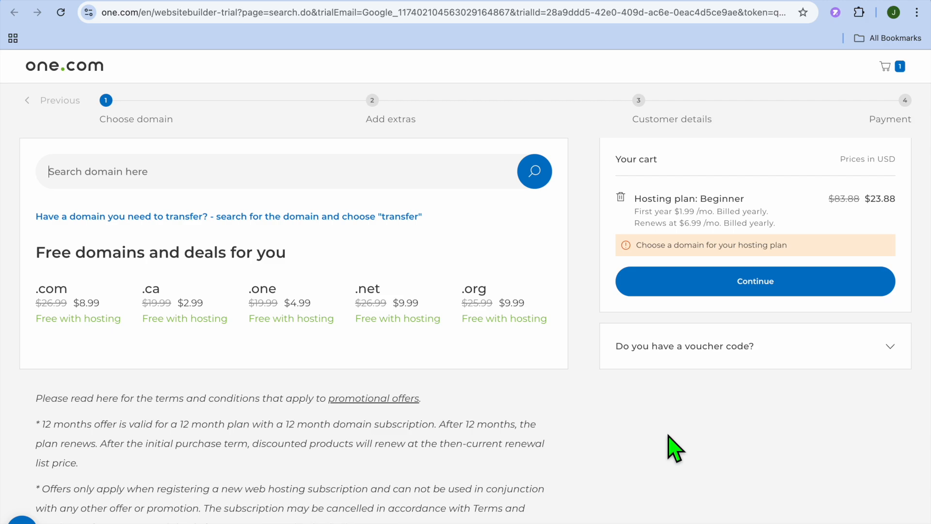